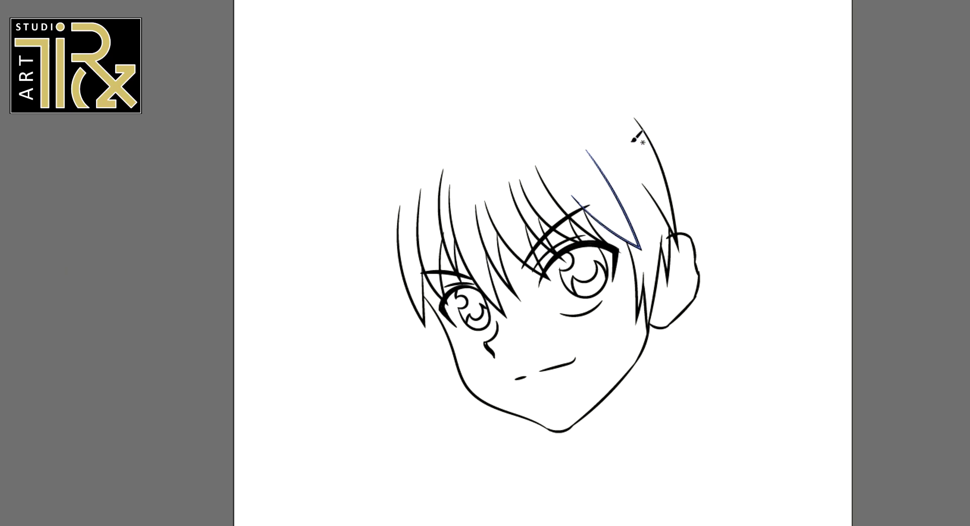
- Draw the sidelock beside the ear and the spiky outer hair outline from the cheek over the crown to the upper right
drag(657, 281, 644, 176)
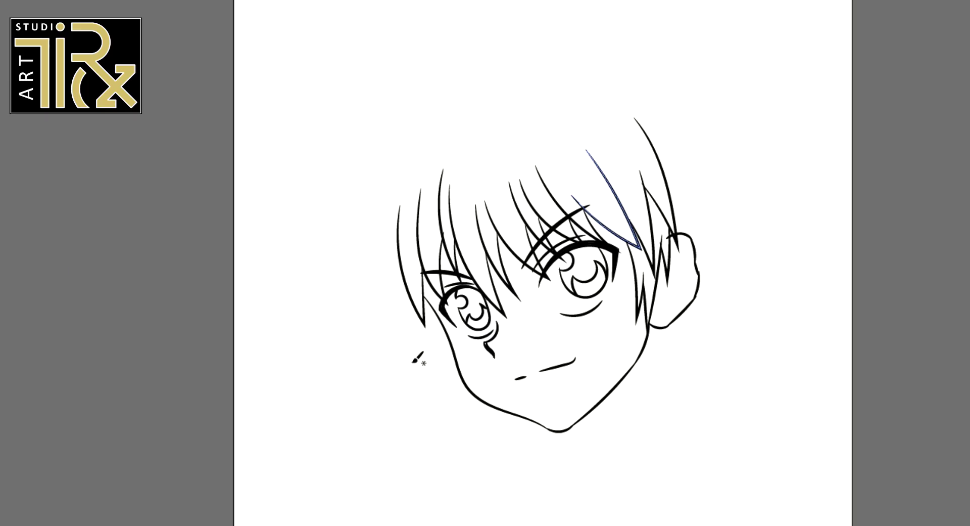
mouse_move(444, 329)
mouse_down()
mouse_move(438, 372)
mouse_move(436, 344)
mouse_move(404, 374)
mouse_move(407, 346)
mouse_move(393, 315)
mouse_move(378, 354)
mouse_move(361, 290)
mouse_move(382, 258)
mouse_move(346, 280)
mouse_move(304, 281)
mouse_move(337, 238)
mouse_move(340, 209)
mouse_move(293, 229)
mouse_move(296, 210)
mouse_move(347, 164)
mouse_move(315, 135)
mouse_move(360, 136)
mouse_move(336, 123)
mouse_move(338, 134)
mouse_move(301, 104)
mouse_move(418, 78)
mouse_move(387, 69)
mouse_move(344, 76)
mouse_move(389, 56)
mouse_move(435, 67)
mouse_move(414, 15)
mouse_move(490, 42)
mouse_move(447, 16)
mouse_move(499, 23)
mouse_up()
mouse_move(563, 14)
mouse_down()
mouse_move(602, 50)
mouse_move(576, 0)
mouse_move(611, 47)
mouse_up()
mouse_move(622, 1)
mouse_down()
mouse_move(657, 55)
mouse_move(659, 81)
mouse_move(665, 26)
mouse_move(680, 64)
mouse_move(663, 58)
mouse_up()
key(ctrl+z)
mouse_move(658, 22)
mouse_down()
mouse_move(684, 63)
mouse_move(681, 79)
mouse_move(717, 81)
mouse_move(722, 110)
mouse_move(764, 121)
mouse_up()
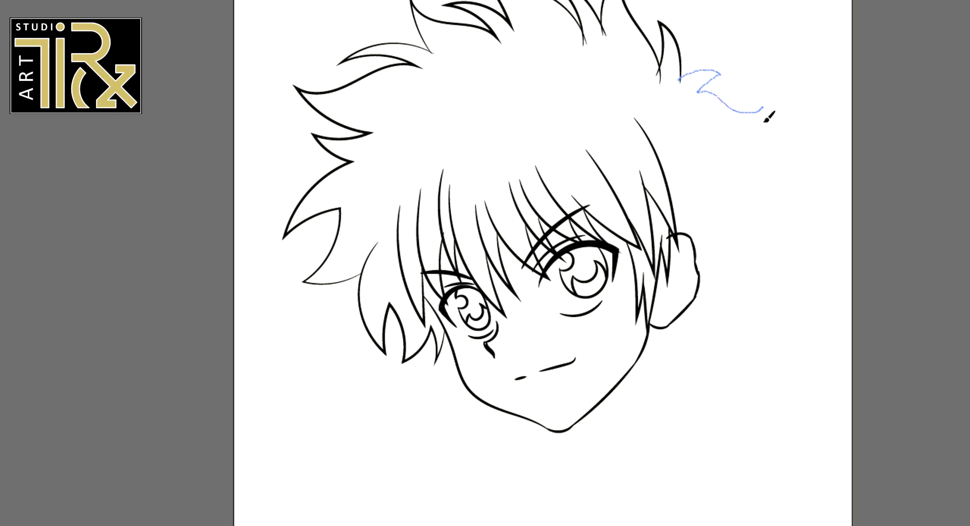
- Continue the spiky hair outline down the right side of the head, behind the ear and along the nape
mouse_move(711, 140)
mouse_down()
mouse_move(769, 179)
mouse_move(731, 162)
mouse_move(772, 236)
mouse_move(800, 237)
mouse_move(737, 247)
mouse_move(756, 266)
mouse_move(753, 305)
mouse_move(739, 275)
mouse_move(725, 277)
mouse_move(733, 301)
mouse_move(717, 293)
mouse_move(750, 290)
mouse_move(726, 275)
mouse_move(726, 309)
mouse_move(720, 293)
mouse_move(736, 282)
mouse_move(753, 301)
mouse_move(728, 272)
mouse_up()
key(ctrl+z)
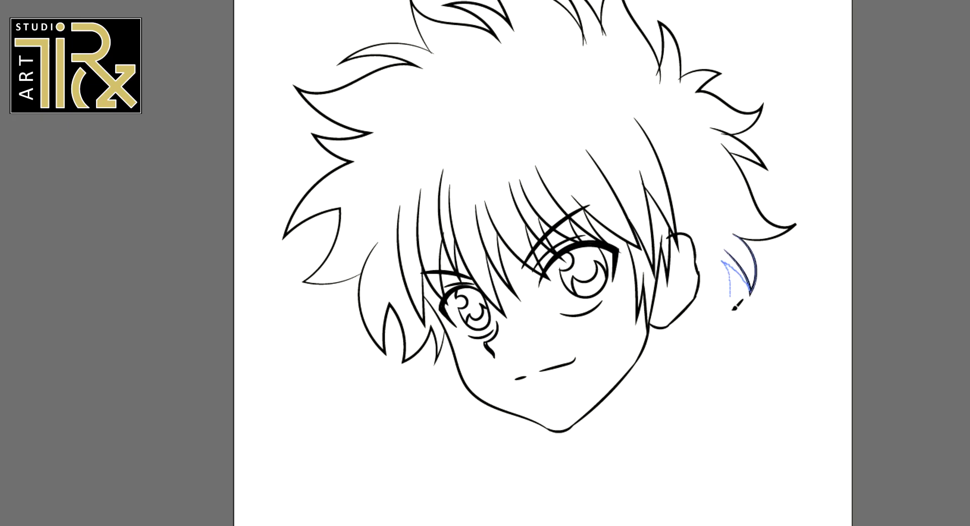
mouse_move(712, 270)
mouse_down()
mouse_move(711, 342)
mouse_move(693, 337)
mouse_move(699, 366)
mouse_up()
mouse_move(688, 307)
mouse_down()
mouse_move(702, 390)
mouse_move(680, 362)
mouse_move(683, 401)
mouse_up()
drag(660, 369, 664, 388)
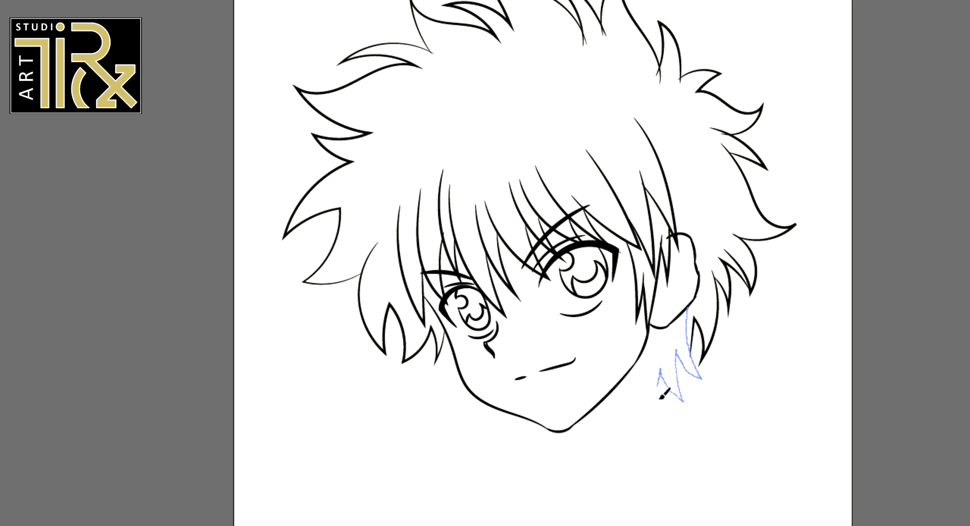
drag(652, 327, 655, 397)
key(ctrl+z)
drag(652, 328, 656, 399)
- Draw the inner folds of the ear and the large curled tuft of hair above the forehead
mouse_move(657, 277)
mouse_down()
mouse_move(656, 300)
mouse_move(675, 303)
mouse_move(681, 293)
mouse_move(665, 272)
mouse_move(683, 274)
mouse_move(685, 257)
mouse_up()
key(ctrl+z)
key(ctrl+z)
mouse_move(438, 119)
mouse_down()
mouse_move(444, 82)
mouse_move(473, 55)
mouse_up()
mouse_move(438, 121)
mouse_down()
mouse_move(409, 192)
mouse_move(443, 147)
mouse_move(470, 172)
mouse_move(514, 178)
mouse_move(571, 167)
mouse_move(480, 157)
mouse_move(506, 105)
mouse_move(560, 106)
mouse_move(519, 95)
mouse_move(461, 109)
mouse_up()
- Draw the shirt collar, the shoulder line and the bow tie below the chin
drag(503, 306, 501, 246)
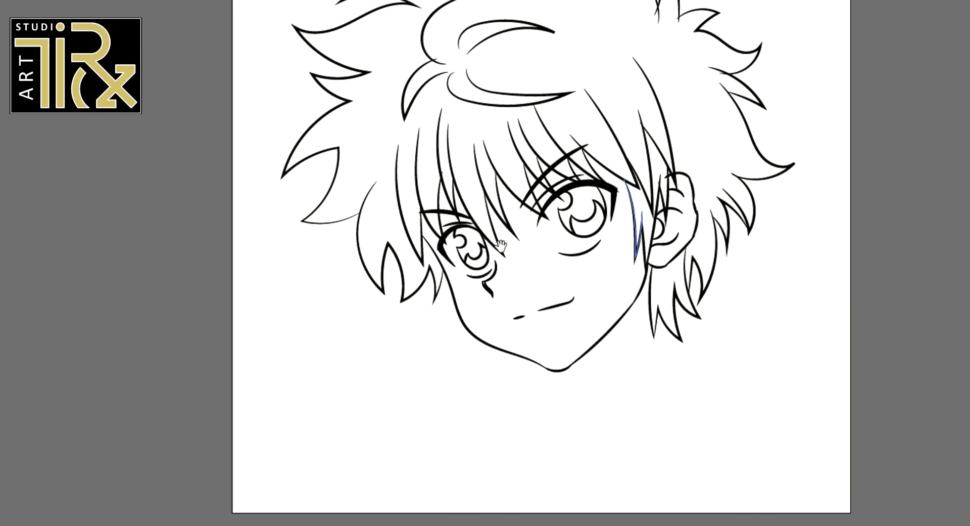
mouse_move(559, 372)
mouse_down()
mouse_move(548, 469)
mouse_move(553, 455)
mouse_move(564, 462)
mouse_move(558, 446)
mouse_move(660, 405)
mouse_move(675, 403)
mouse_move(683, 428)
mouse_up()
mouse_move(576, 482)
mouse_down()
mouse_move(668, 429)
mouse_move(691, 424)
mouse_move(722, 468)
mouse_up()
mouse_move(721, 467)
mouse_down()
mouse_move(764, 505)
mouse_move(769, 525)
mouse_up()
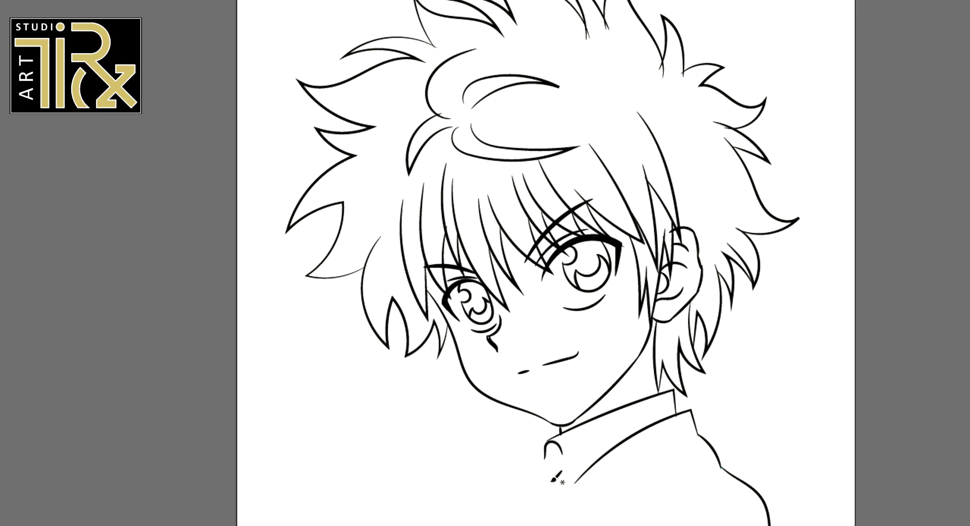
mouse_move(552, 442)
mouse_down()
mouse_move(555, 475)
mouse_move(530, 466)
mouse_move(511, 515)
mouse_move(518, 523)
mouse_move(554, 504)
mouse_move(549, 485)
mouse_move(583, 454)
mouse_move(569, 517)
mouse_move(552, 471)
mouse_move(544, 511)
mouse_up()
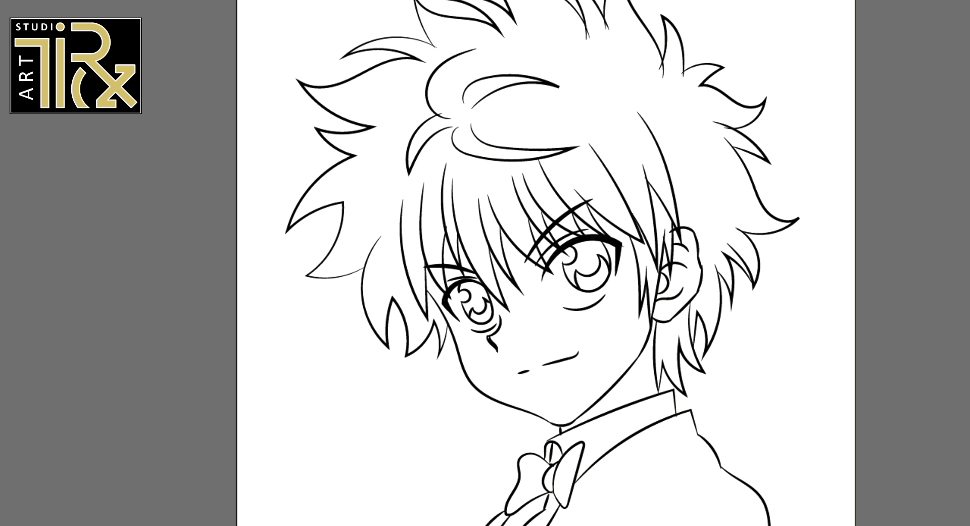
- Draw the jacket lapel, the sleeve line and a short crease on the shoulder
mouse_move(627, 502)
mouse_down()
mouse_move(666, 464)
mouse_move(711, 446)
mouse_up()
drag(671, 495, 687, 483)
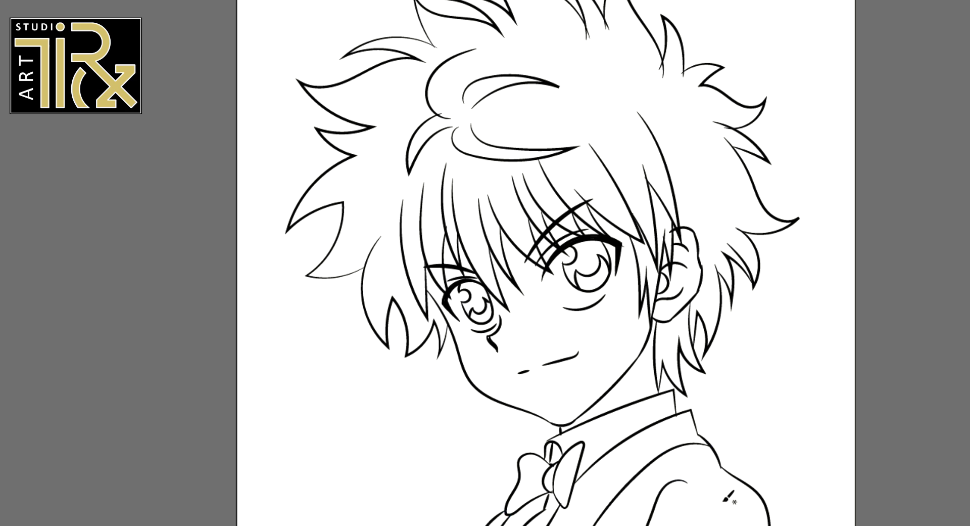
drag(757, 513, 763, 515)
key(ctrl+z)
drag(759, 515, 761, 517)
- Add thin lines for the lower lip shape and the shadow boundary running along the jaw and cheek toward the ear
drag(534, 386, 530, 383)
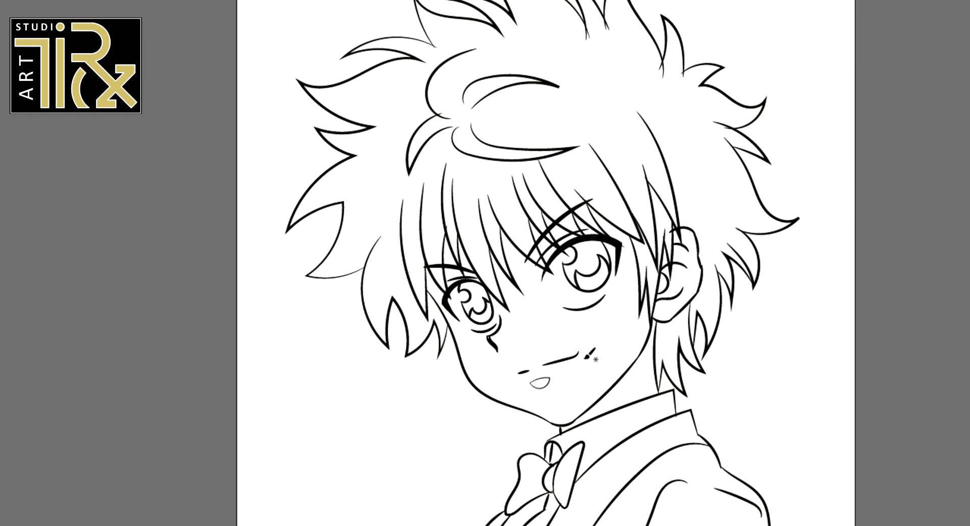
mouse_move(550, 423)
mouse_down()
mouse_move(632, 370)
mouse_move(648, 342)
mouse_move(636, 344)
mouse_move(645, 315)
mouse_move(630, 268)
mouse_move(641, 312)
mouse_up()
drag(621, 262, 640, 301)
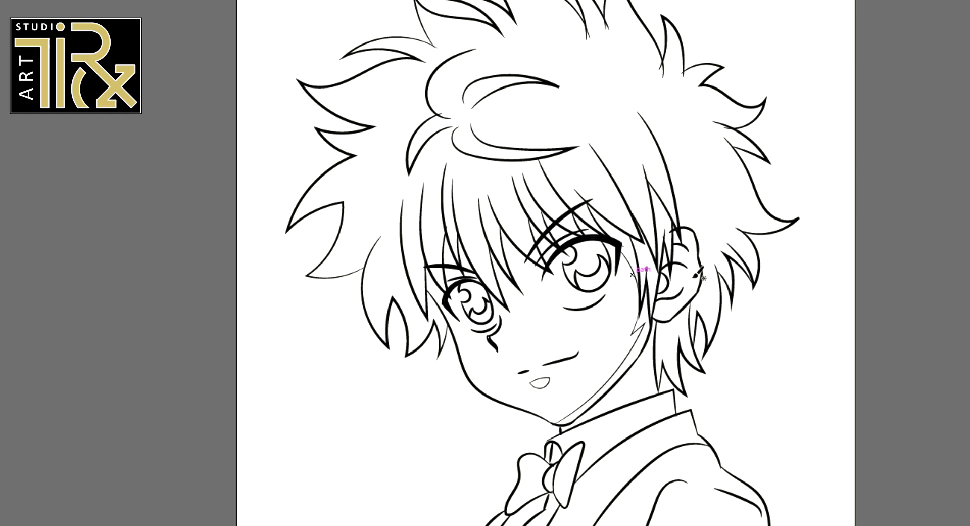
mouse_move(690, 280)
mouse_down()
mouse_move(688, 299)
mouse_move(691, 262)
mouse_move(682, 257)
mouse_up()
- Outline the lower edges of the whites of both eyes with thin lines, undoing the stray strokes
drag(560, 252, 547, 273)
mouse_move(561, 304)
mouse_down()
mouse_move(612, 307)
mouse_move(621, 269)
mouse_up()
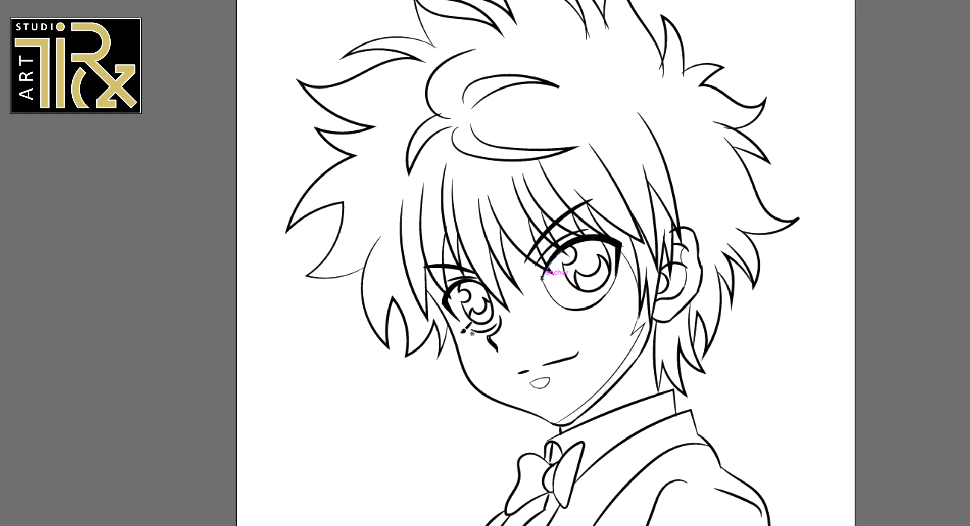
drag(447, 299, 478, 332)
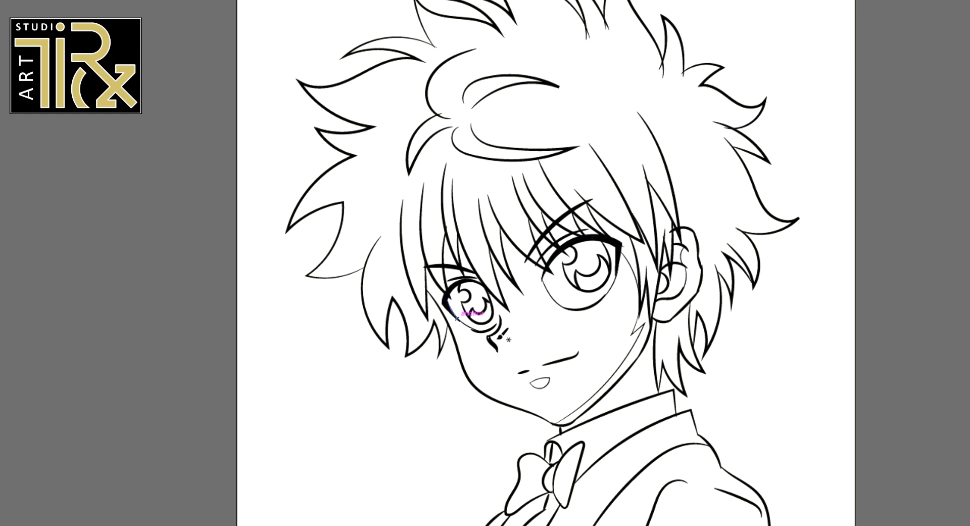
key(ctrl+z)
mouse_move(525, 255)
mouse_down()
mouse_move(531, 301)
mouse_move(525, 258)
mouse_up()
key(ctrl+z)
key(ctrl+z)
- Draw thin zigzag shadow boundaries across the fringe and the hair on the right side of the head
mouse_move(521, 293)
mouse_down()
mouse_move(522, 171)
mouse_move(549, 220)
mouse_move(531, 181)
mouse_move(576, 217)
mouse_up()
drag(562, 163, 623, 196)
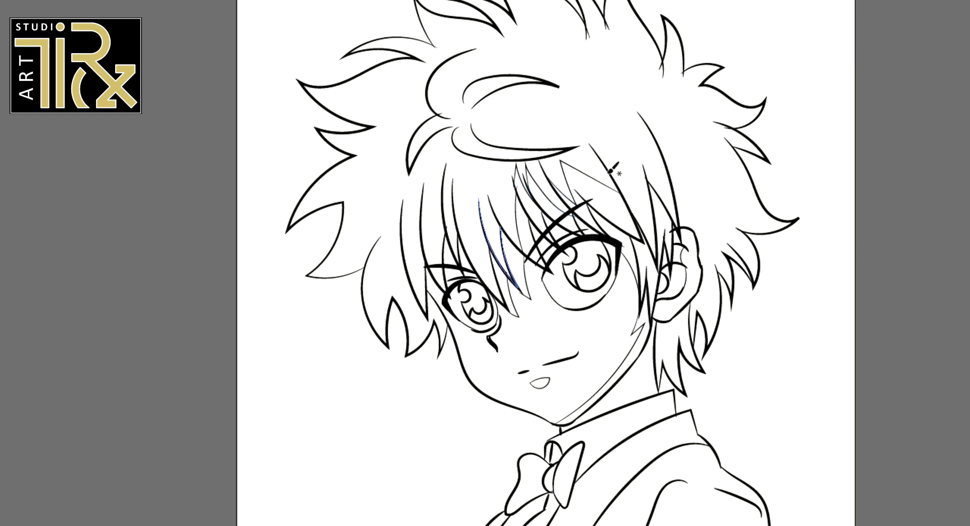
mouse_move(592, 147)
mouse_down()
mouse_move(626, 182)
mouse_move(630, 162)
mouse_move(645, 166)
mouse_move(674, 194)
mouse_up()
mouse_move(661, 155)
mouse_down()
mouse_move(700, 204)
mouse_move(726, 181)
mouse_move(768, 222)
mouse_move(798, 228)
mouse_up()
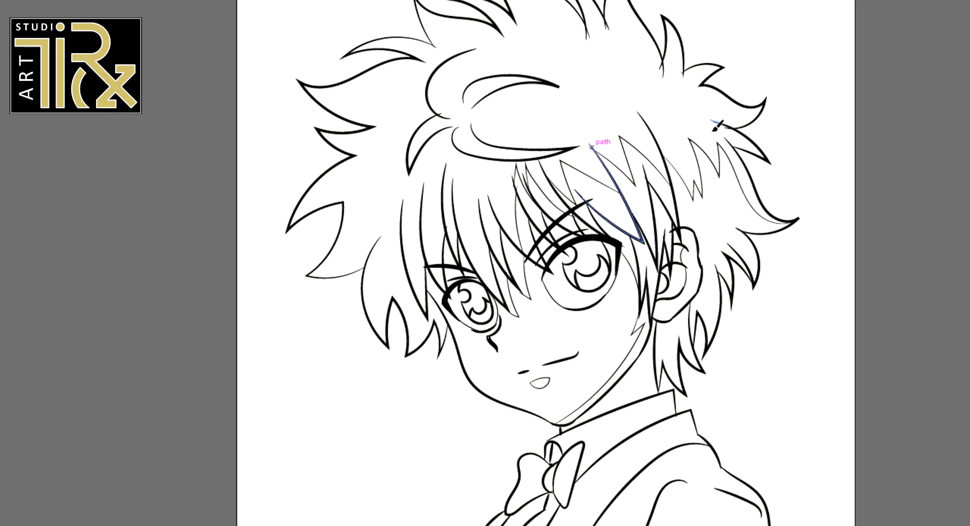
- Draw thin shadow lines inside the upper-right, top and central hair tufts
drag(761, 112, 698, 104)
drag(605, 1, 617, 49)
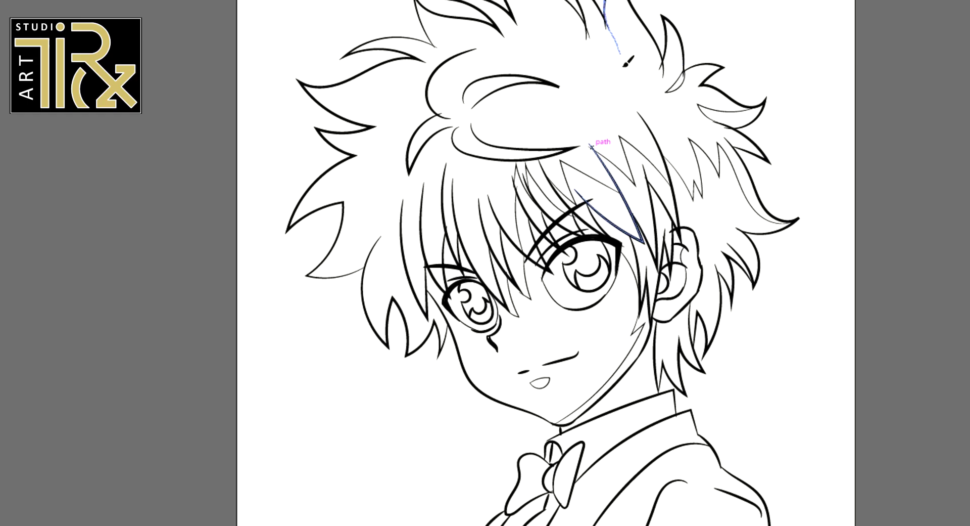
drag(554, 103, 531, 89)
drag(468, 51, 428, 32)
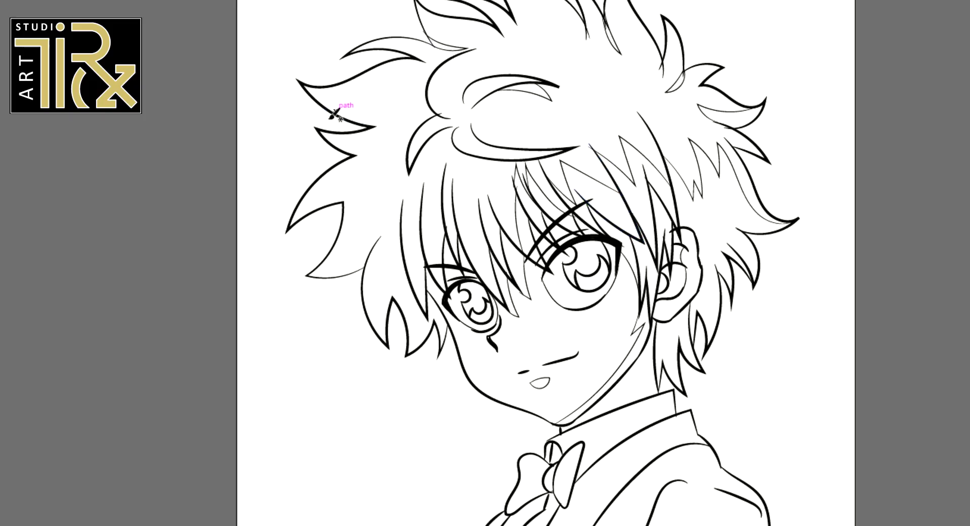
- Draw thin shadow boundaries in the hair tufts on the left side and along the shirt collar
drag(354, 122, 392, 117)
drag(290, 218, 348, 203)
mouse_move(319, 277)
mouse_down()
mouse_move(374, 204)
mouse_move(375, 253)
mouse_up()
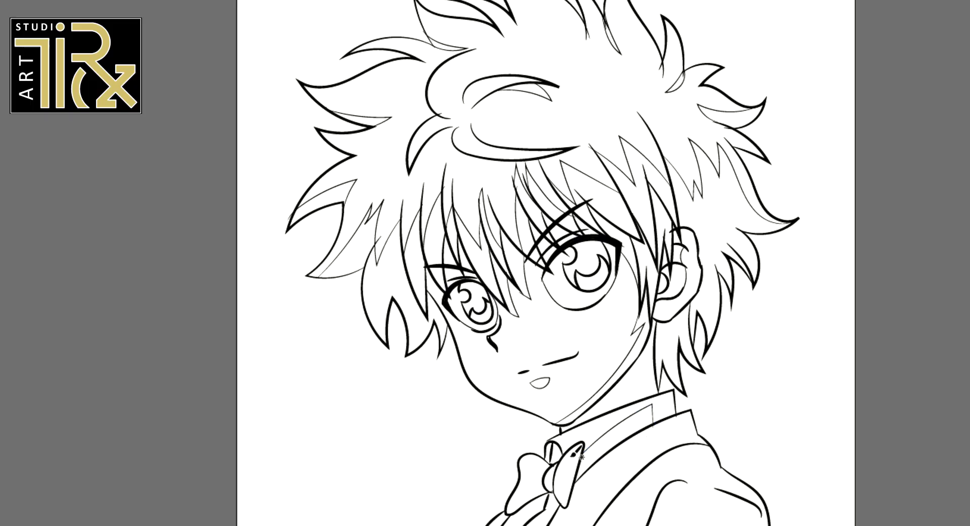
- Draw thin shadow lines on the jacket shoulder, the shirt front and the bow tie
drag(701, 444, 758, 508)
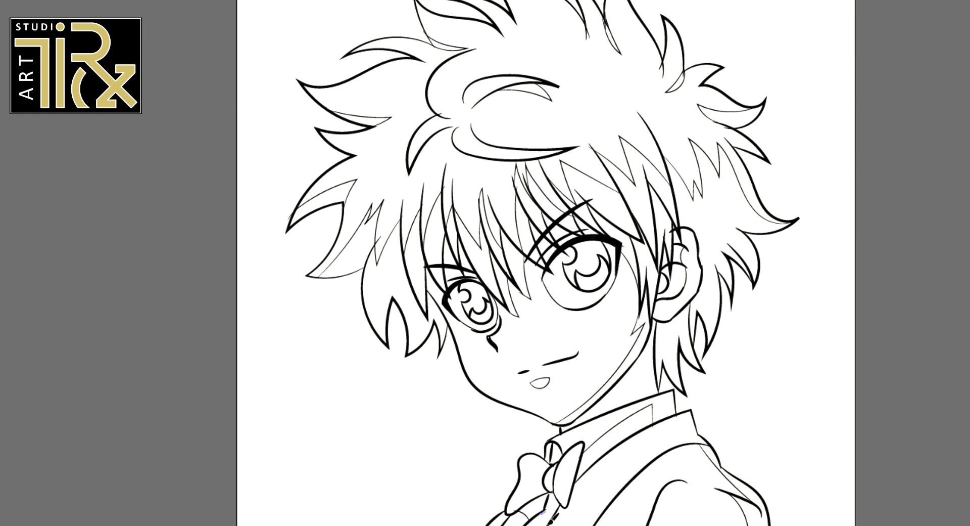
drag(532, 493, 543, 477)
key(Escape)
key(Escape)
key(Escape)
key(b)
key(ctrl+a)
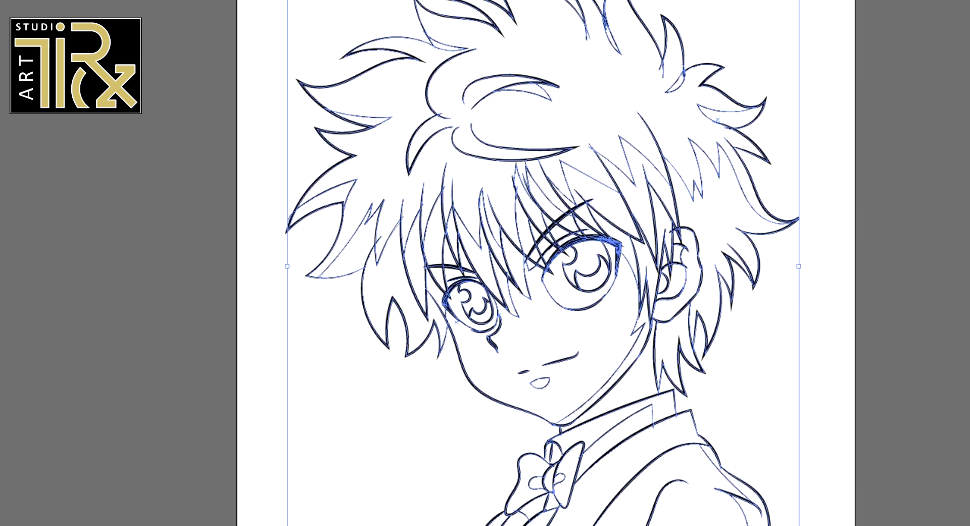
key(ctrl+shift+a)
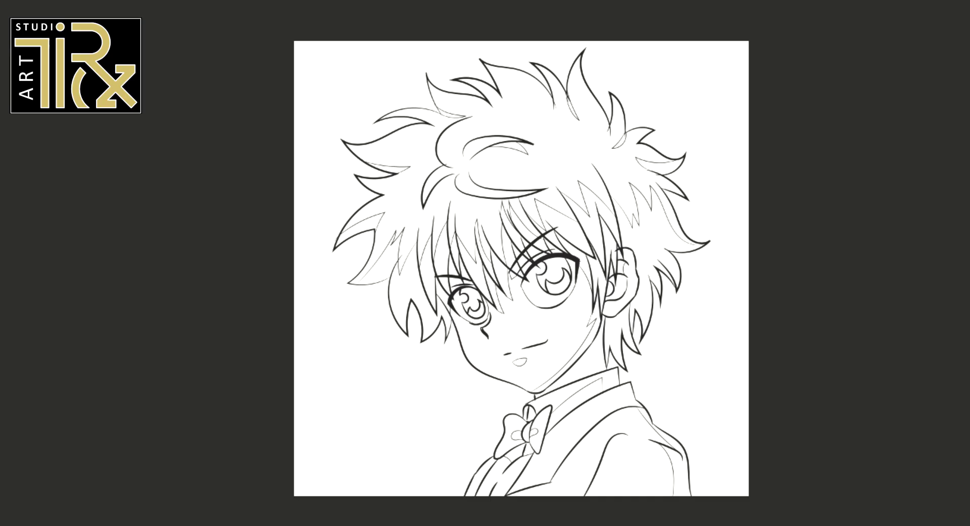
- With the line art open in the painting program, select the eye regions and shade the reflections in both eyes light grey
click(460, 299)
shift+click(539, 293)
key(g)
drag(458, 283, 484, 322)
mouse_move(528, 264)
mouse_down()
mouse_move(564, 332)
mouse_move(553, 303)
mouse_up()
mouse_move(519, 235)
mouse_down()
mouse_move(546, 307)
mouse_move(544, 295)
mouse_up()
key(ctrl+d)
- Fill both irises with dark navy above and blue below, and the face with pale cream
click(557, 264)
click(474, 299)
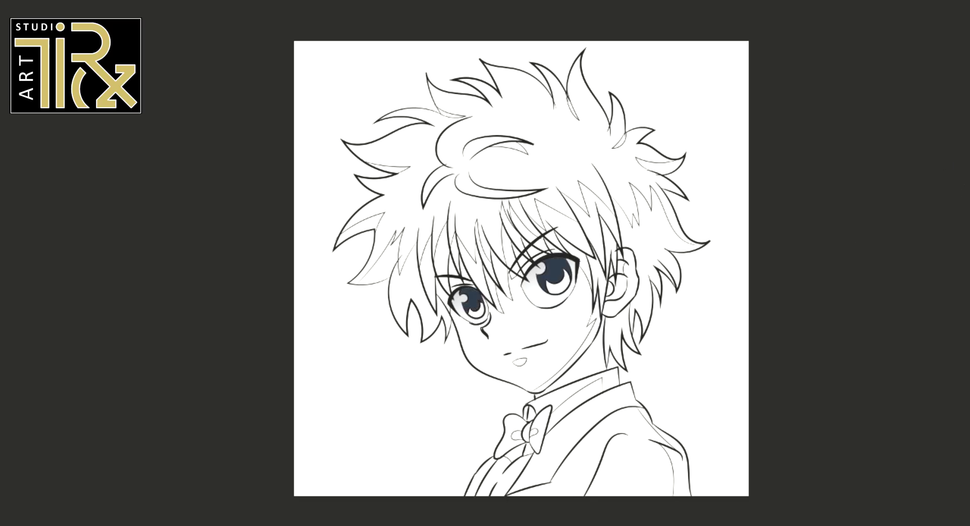
click(554, 286)
click(469, 309)
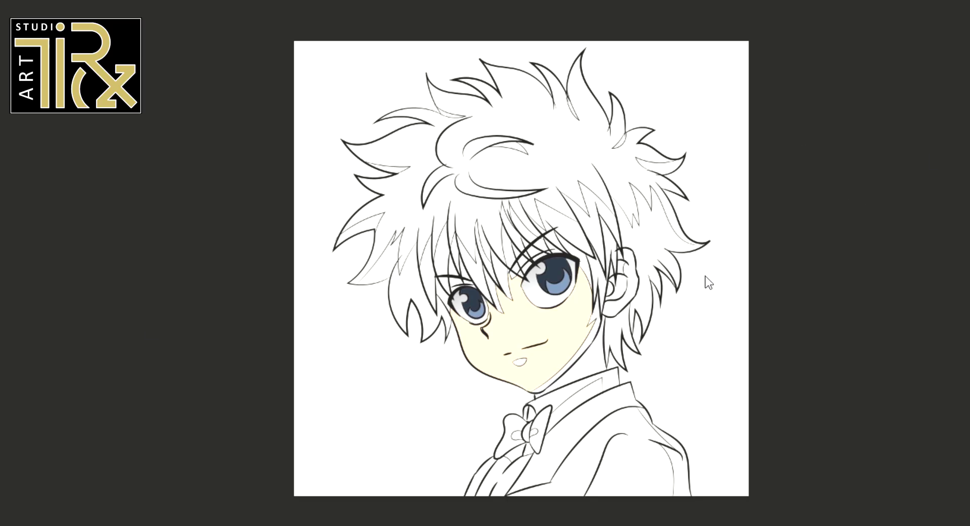
- Fill the neck, jaw shadow, lower lip and the skin around the eyes and brows with a darker tan
click(601, 353)
click(520, 361)
click(516, 269)
click(519, 256)
key(ctrl+z)
click(519, 251)
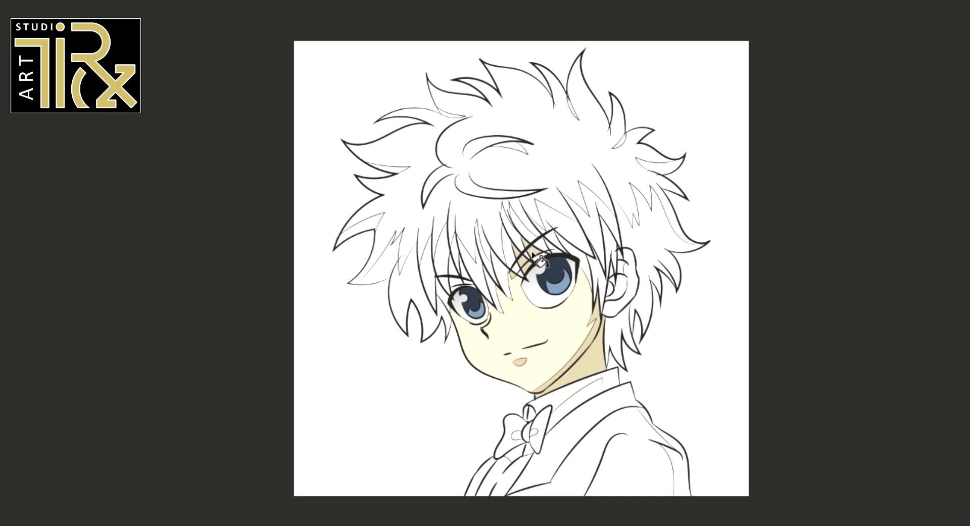
click(580, 258)
click(441, 287)
click(451, 269)
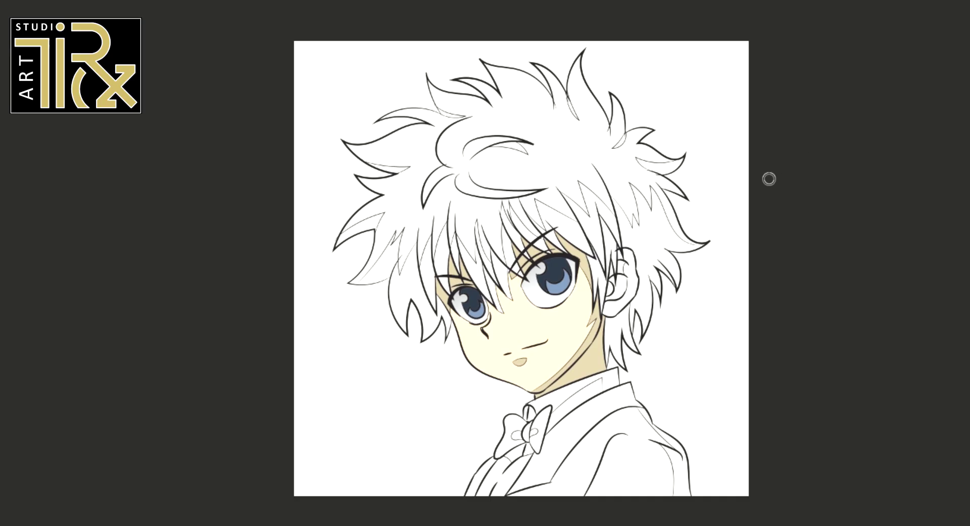
- Fill the shaded hair on the left side and the left half of the fringe with muted lilac
click(383, 261)
click(399, 280)
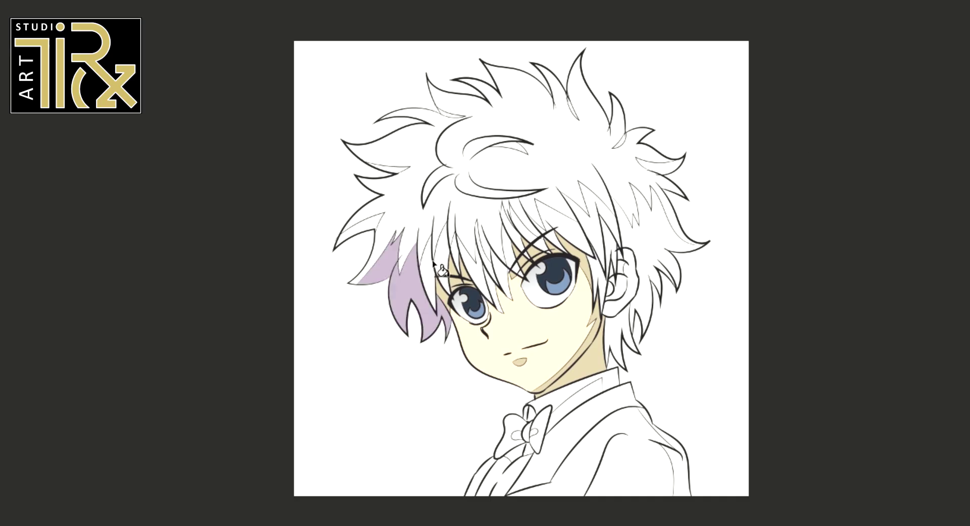
click(426, 258)
click(443, 253)
click(462, 268)
click(486, 256)
click(506, 247)
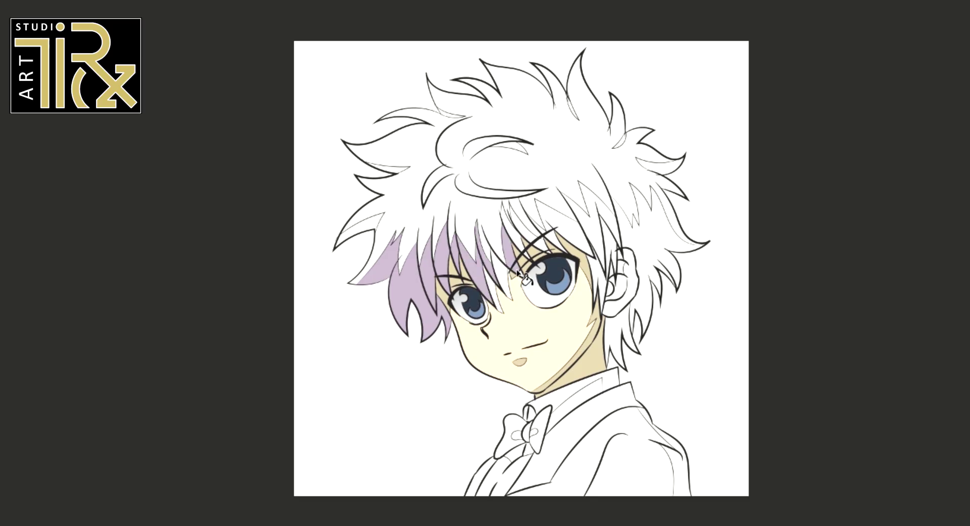
- Fill the shaded hair in the right half of the fringe, behind the ear and at the nape with muted lilac
click(530, 233)
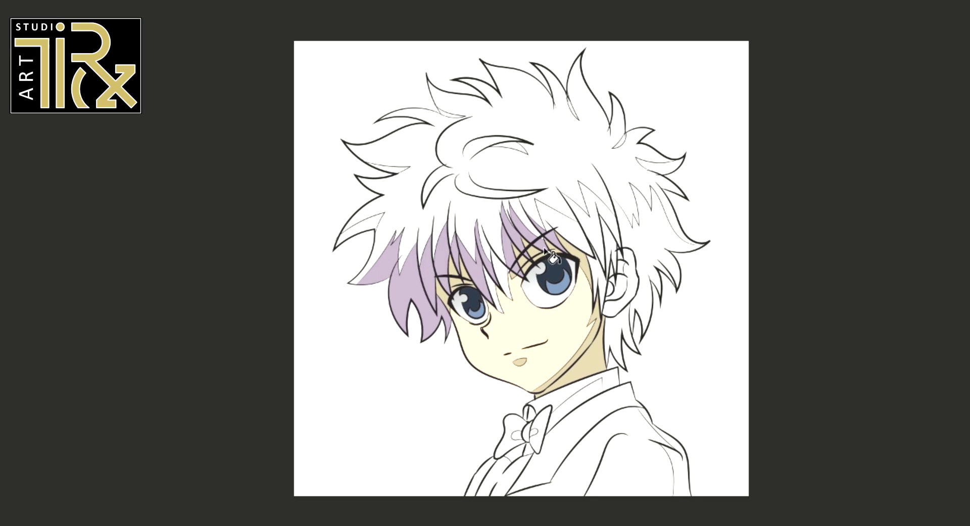
click(567, 221)
click(595, 230)
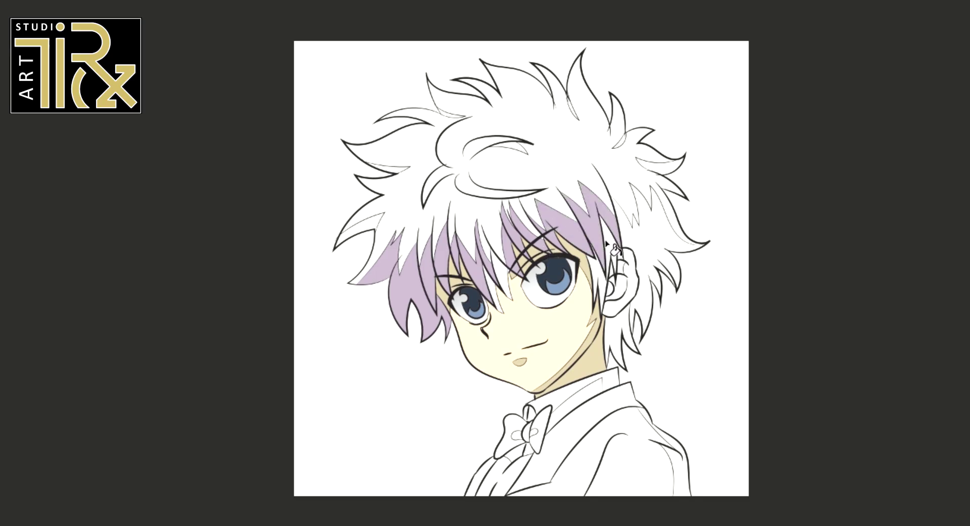
click(646, 253)
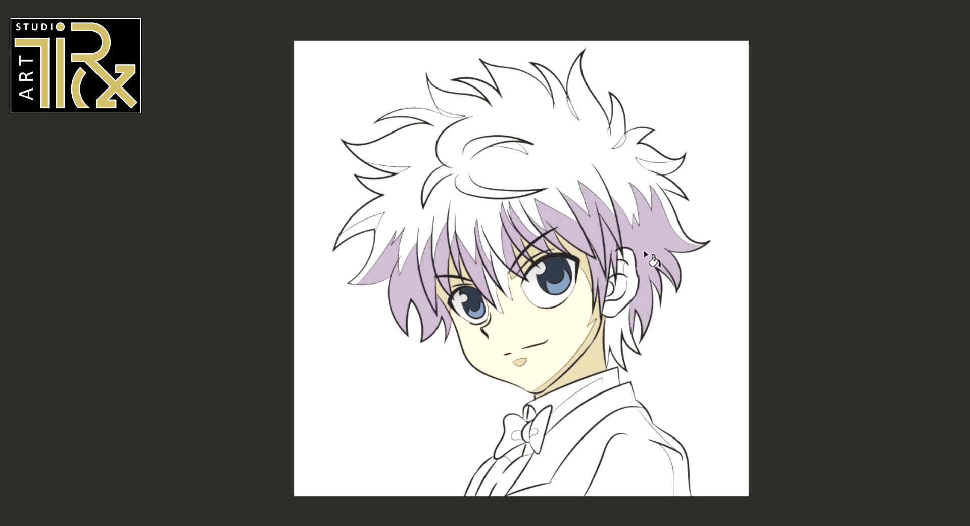
click(620, 318)
- Fill the small shadow areas in the central curl and the outer hair tufts with the same muted lilac
click(509, 150)
click(439, 113)
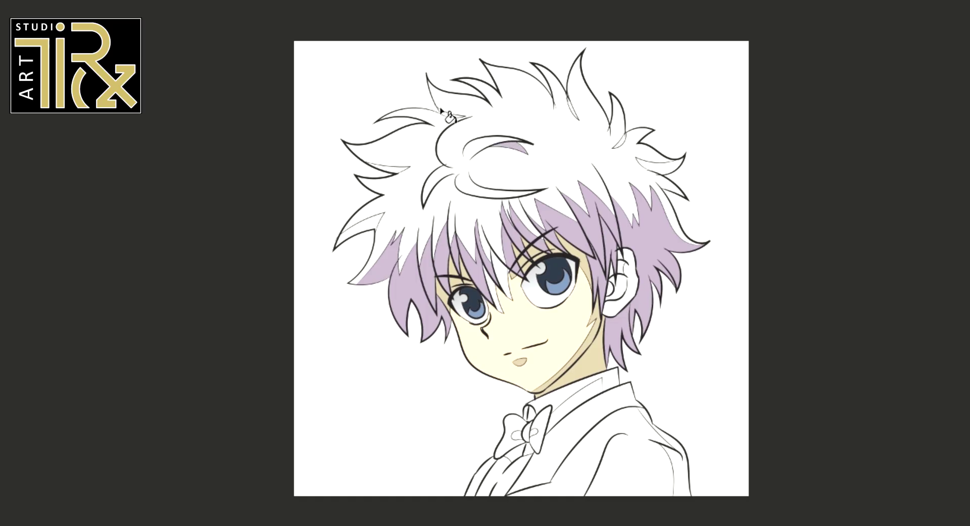
click(380, 219)
click(393, 168)
click(572, 113)
click(623, 139)
click(658, 166)
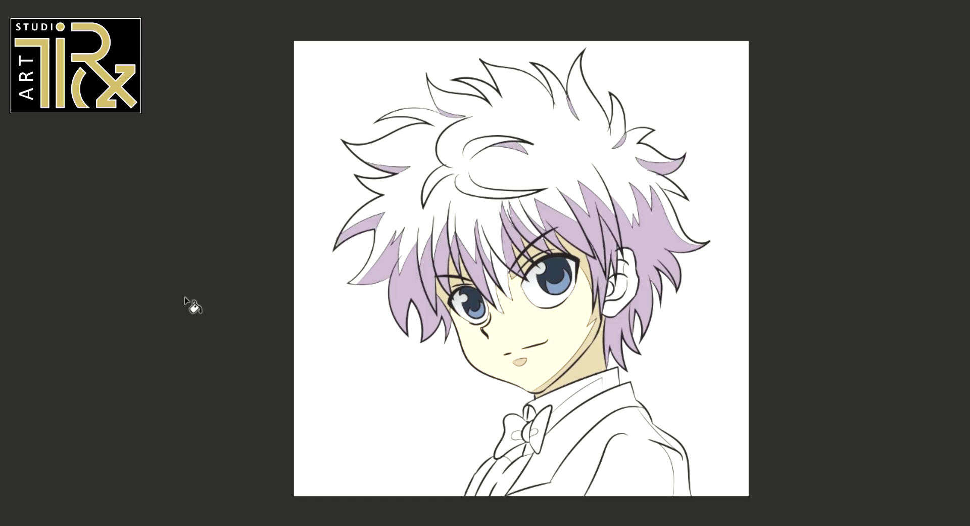
- Sample the tan skin-shadow color and fill the remaining skin gaps under the fringe and the inner ear
alt+click(440, 297)
click(493, 283)
click(498, 274)
click(618, 270)
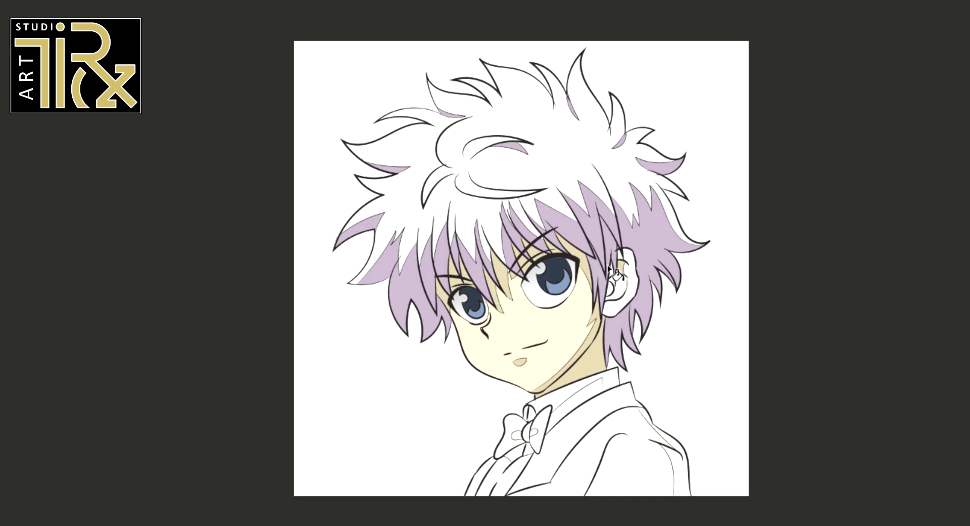
click(609, 287)
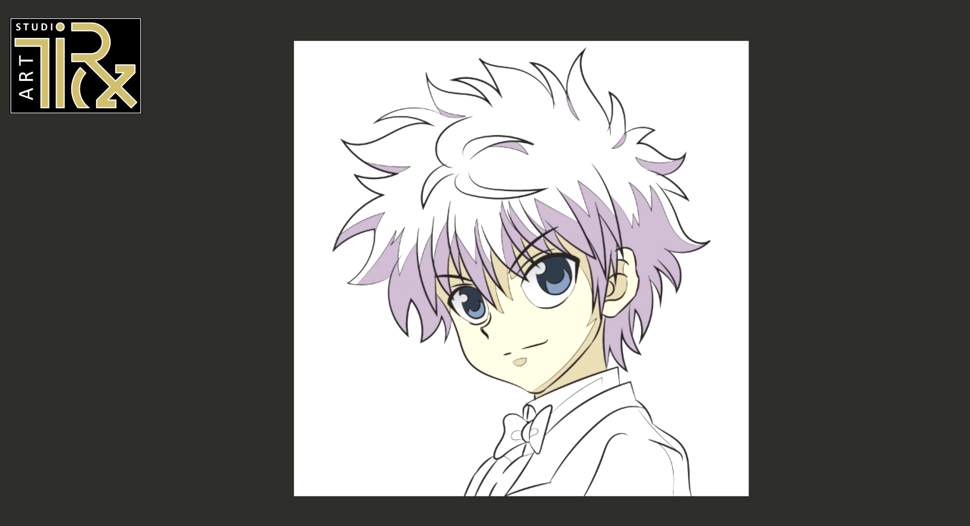
- Fill the unshaded main area of the hair with a very pale lilac
click(504, 161)
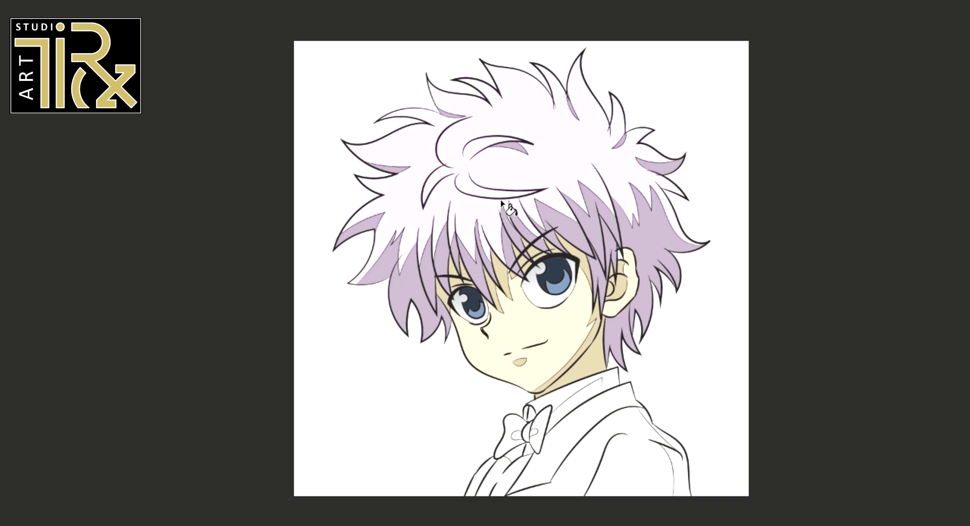